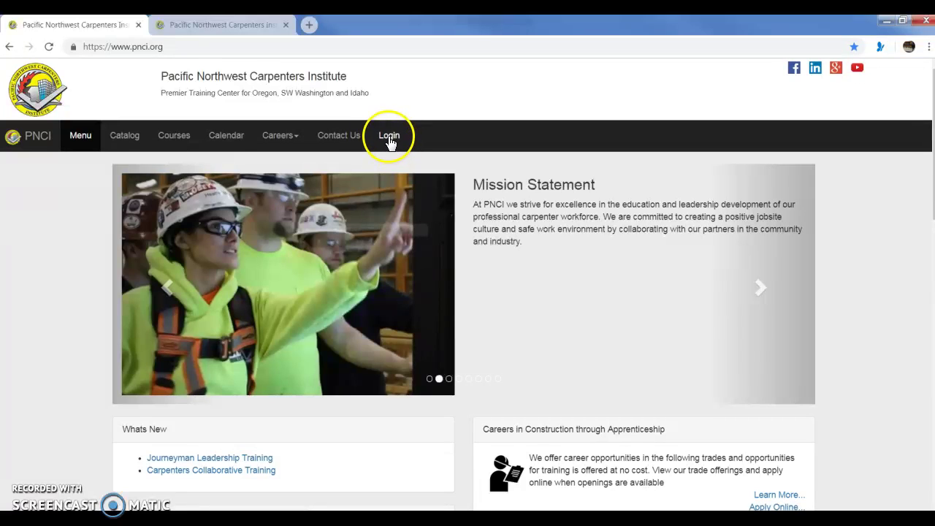
Sign in to the PNCI site with the account username and password
click(389, 140)
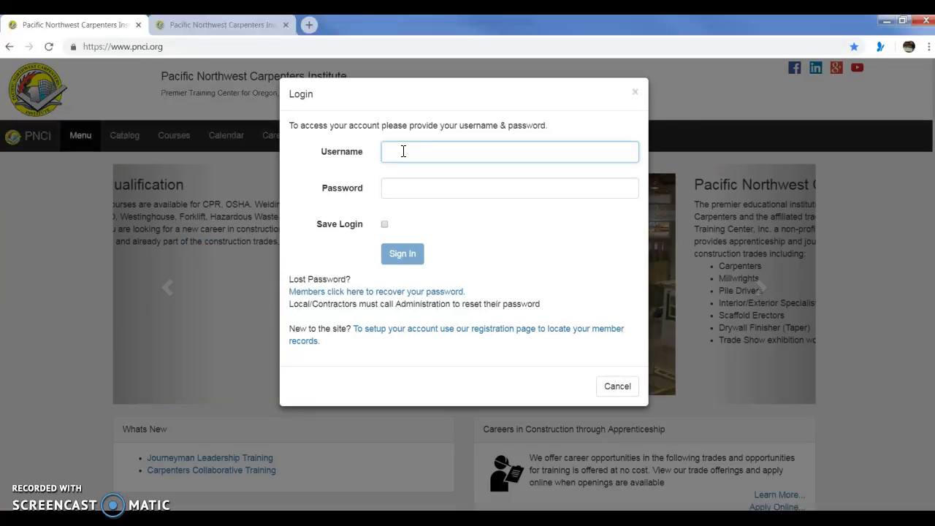
text(apat)
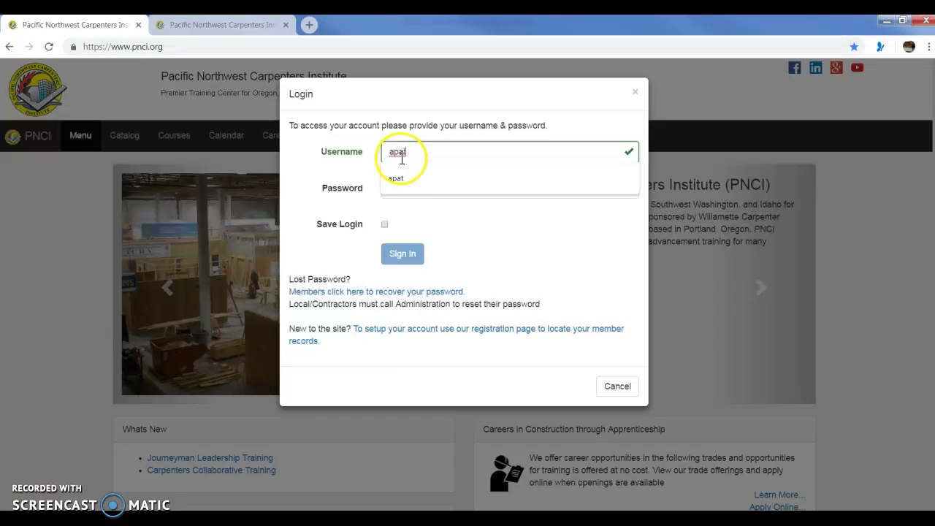
click(397, 178)
click(404, 185)
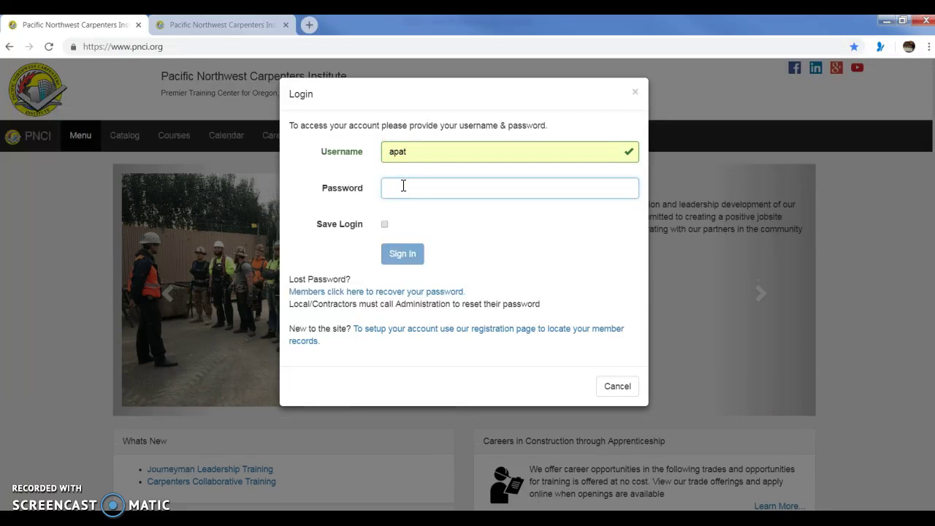
text(a)
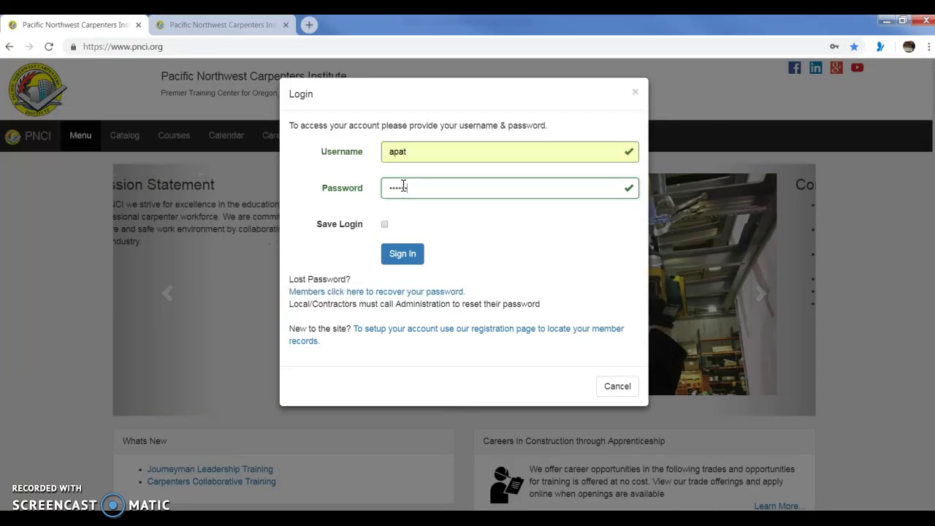
click(402, 254)
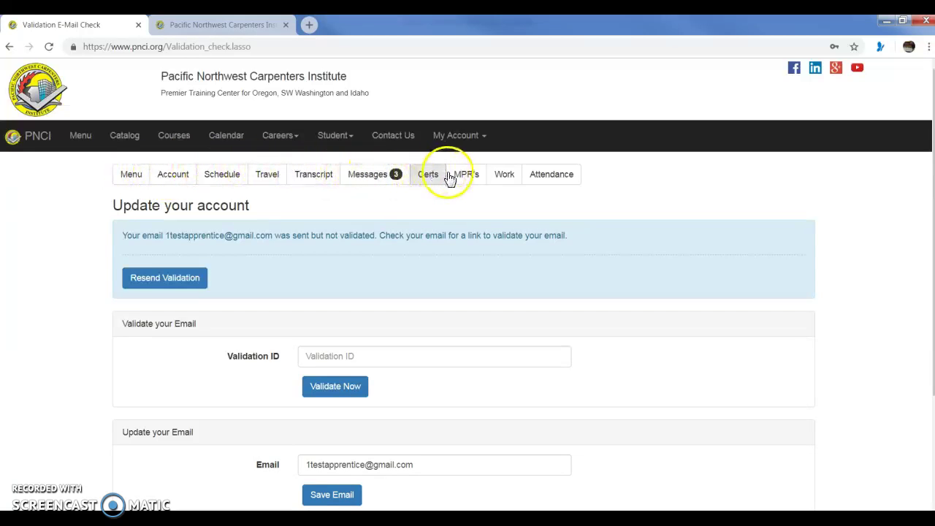
Open the MPR's page and look through the list of recorded time sheets
click(468, 179)
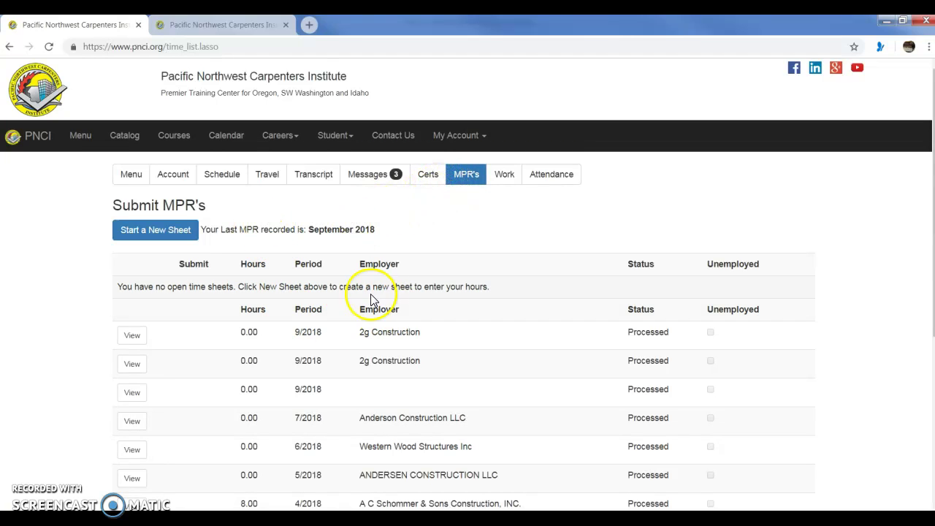
scroll(510, 349, down, 1)
scroll(508, 350, down, 4)
scroll(507, 350, up, 5)
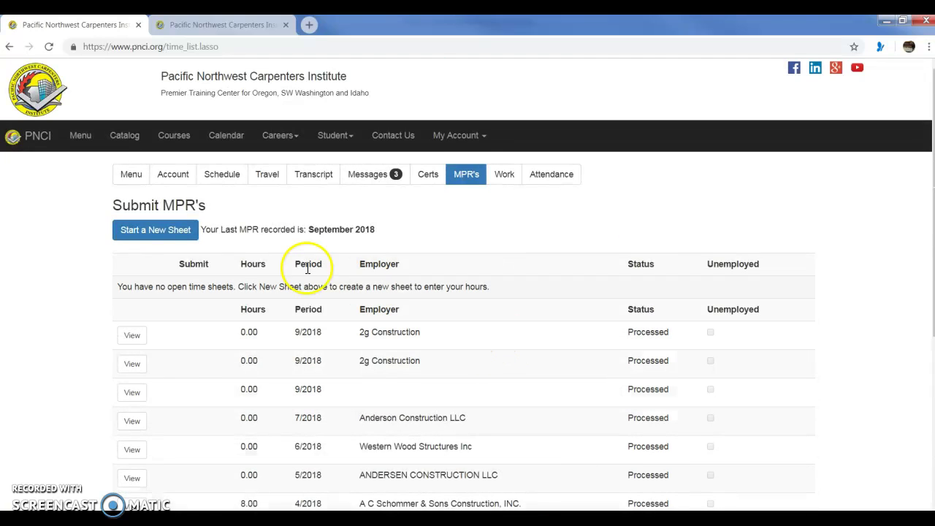
Start a new time sheet and set its month to October
click(150, 235)
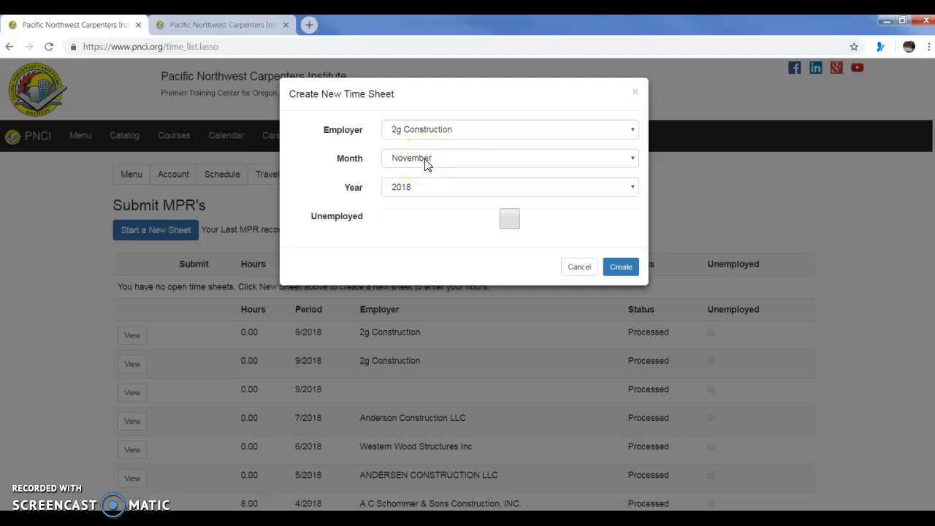
click(632, 163)
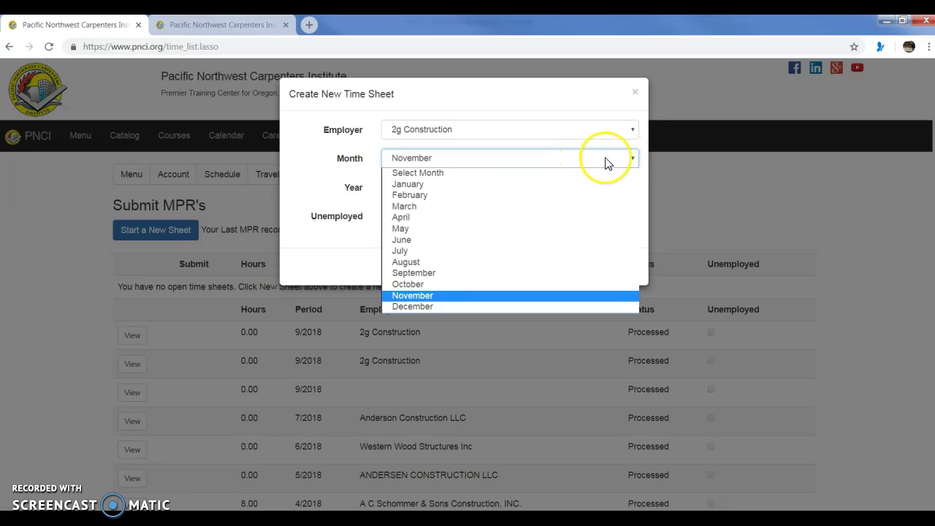
click(632, 162)
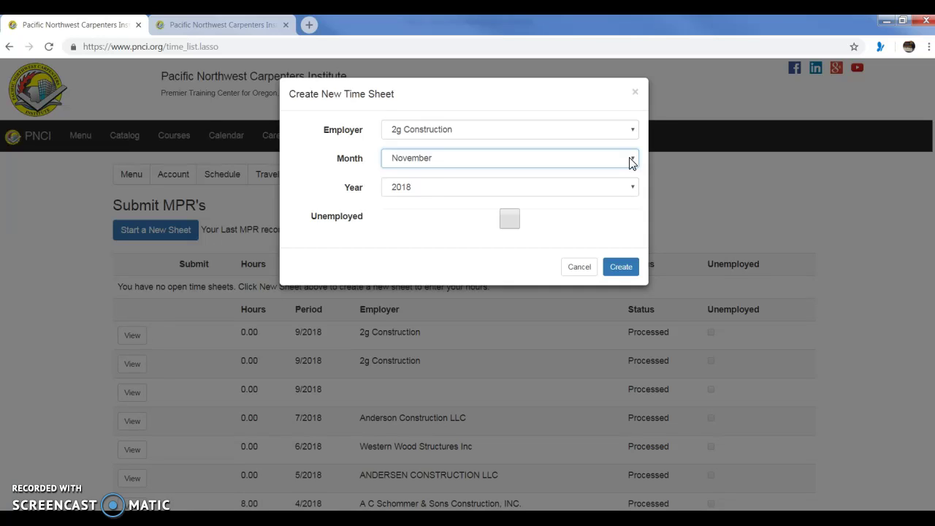
click(632, 162)
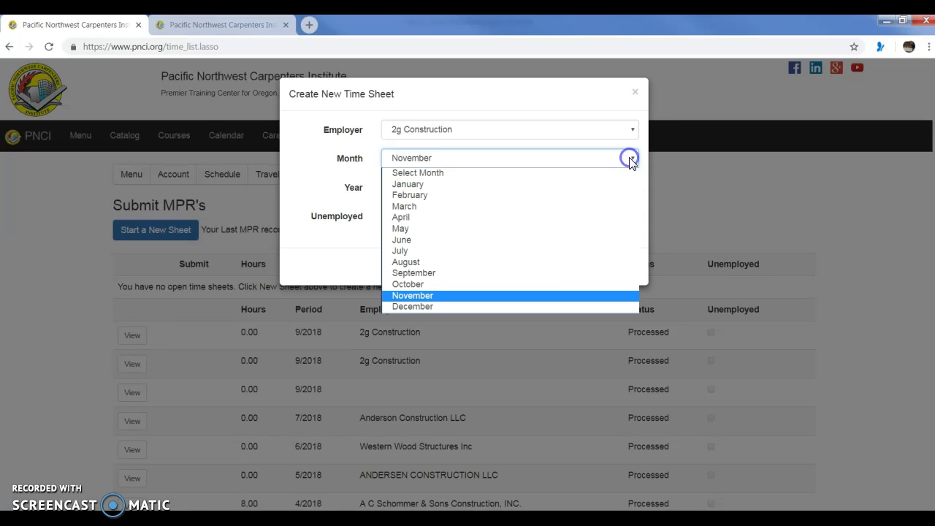
click(423, 284)
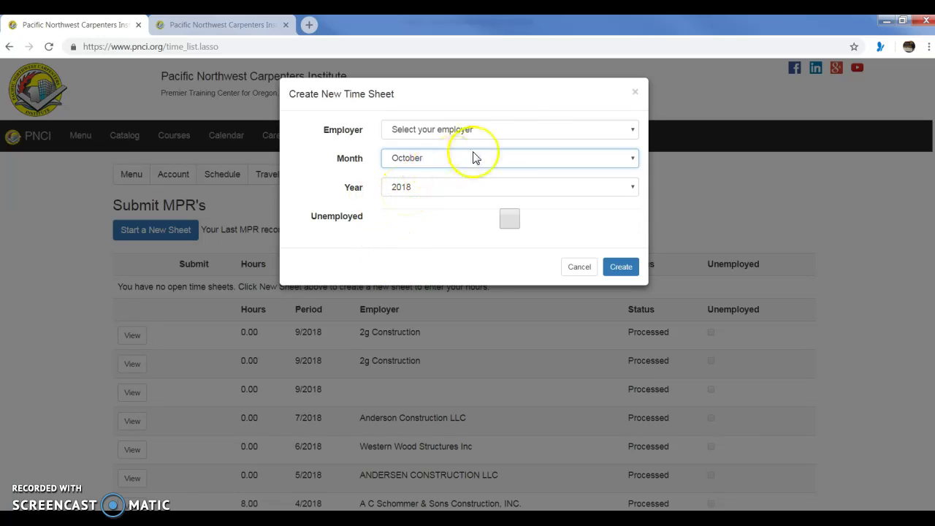
Browse the employer list and set the new time sheet's employer to Unemployed
click(526, 132)
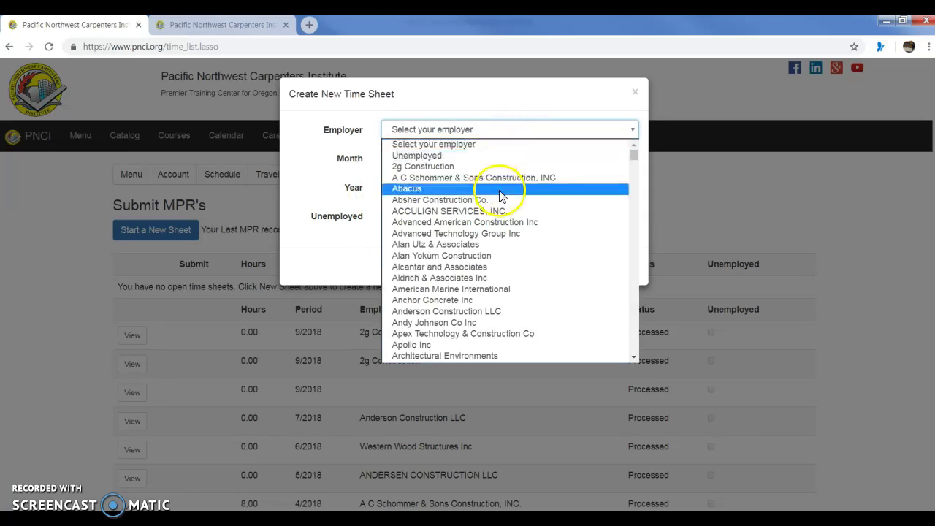
scroll(462, 191, down, 3)
scroll(462, 191, down, 3)
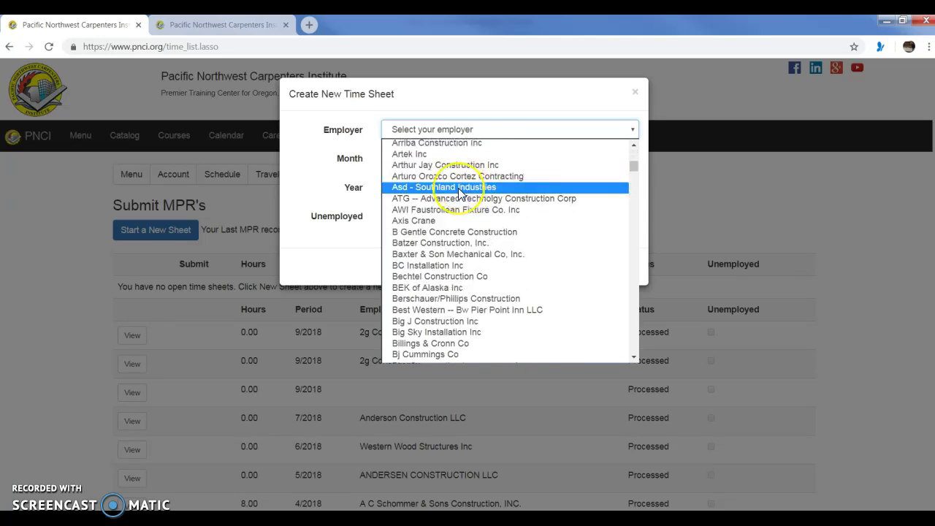
scroll(460, 191, down, 3)
scroll(460, 191, down, 6)
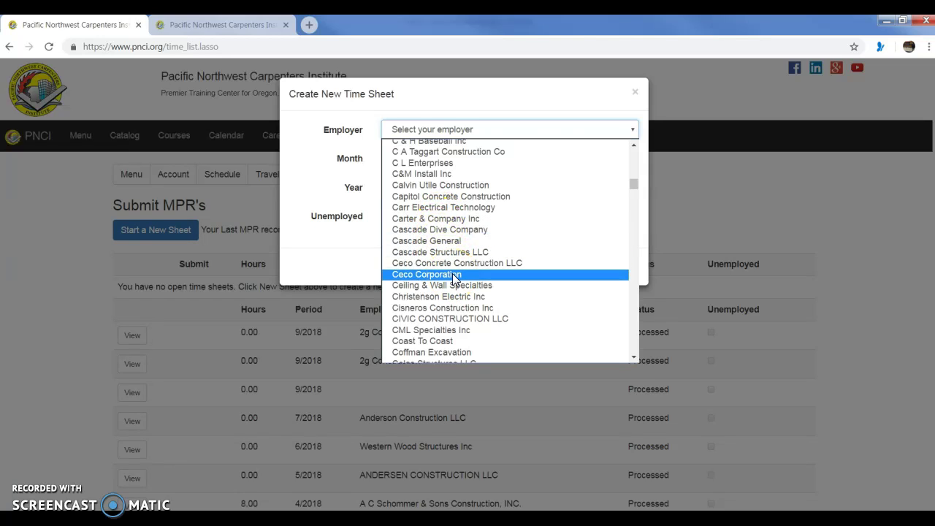
scroll(454, 279, up, 10)
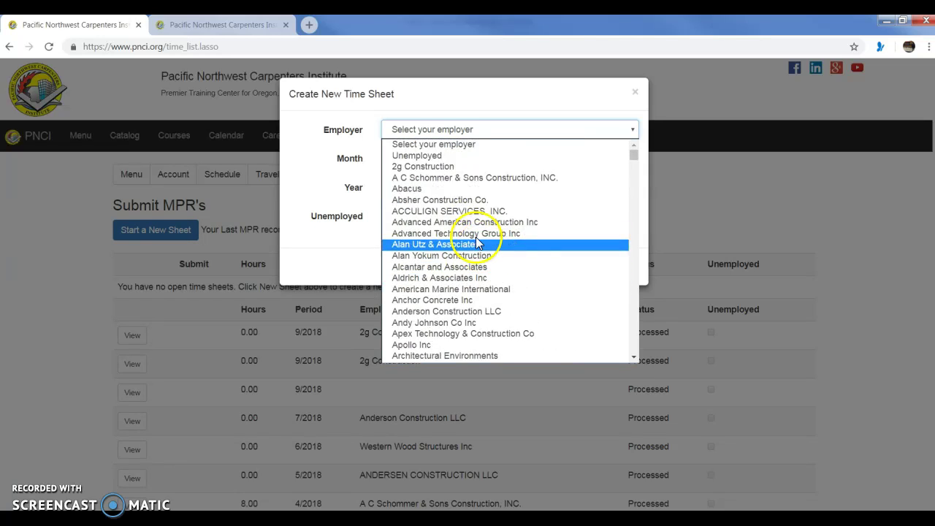
click(420, 156)
Turn the Unemployed checkbox on and off again, and reselect Unemployed as the employer
click(510, 219)
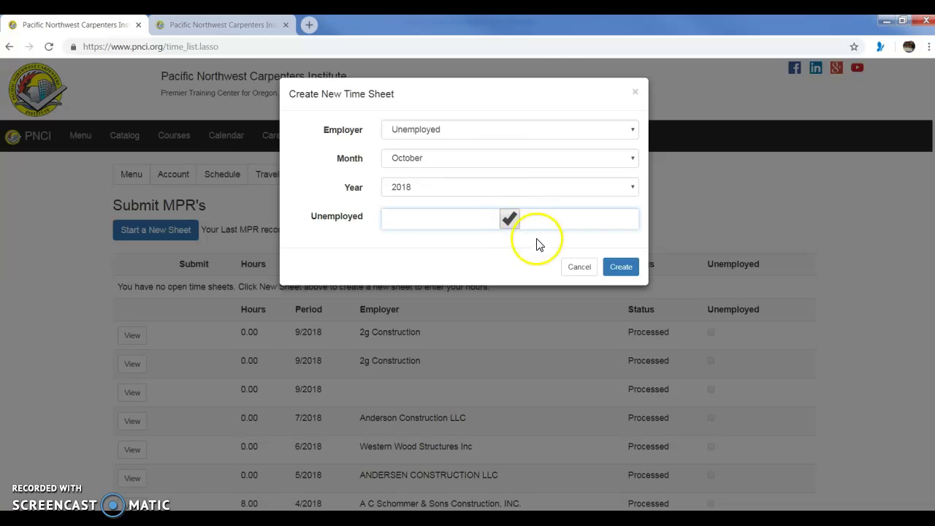
click(511, 223)
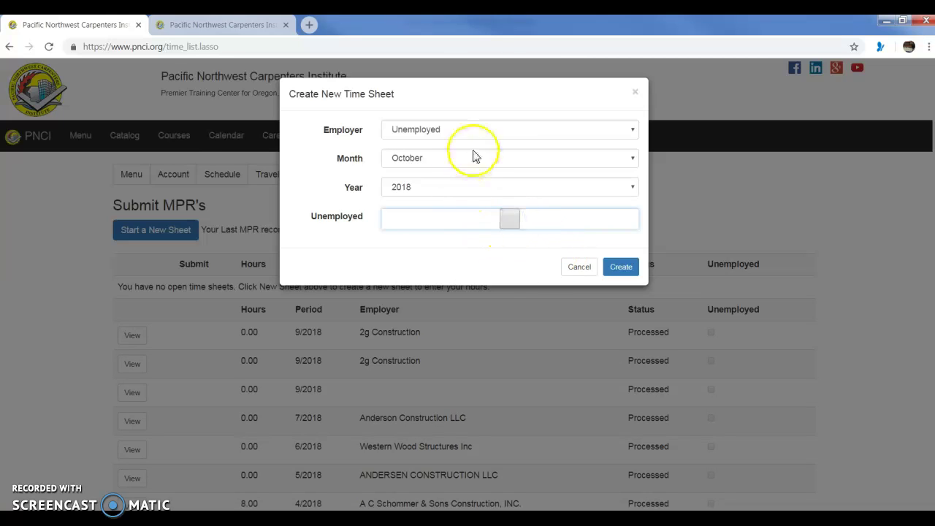
click(492, 128)
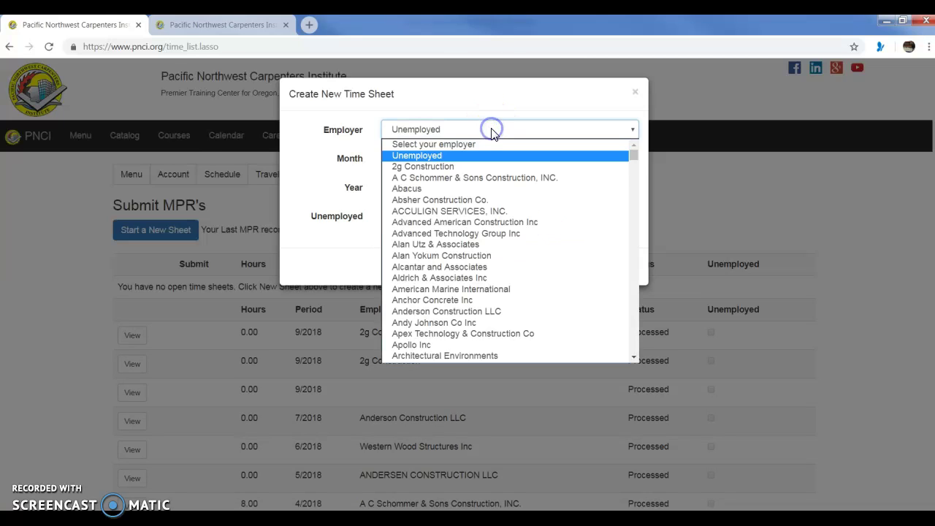
click(447, 157)
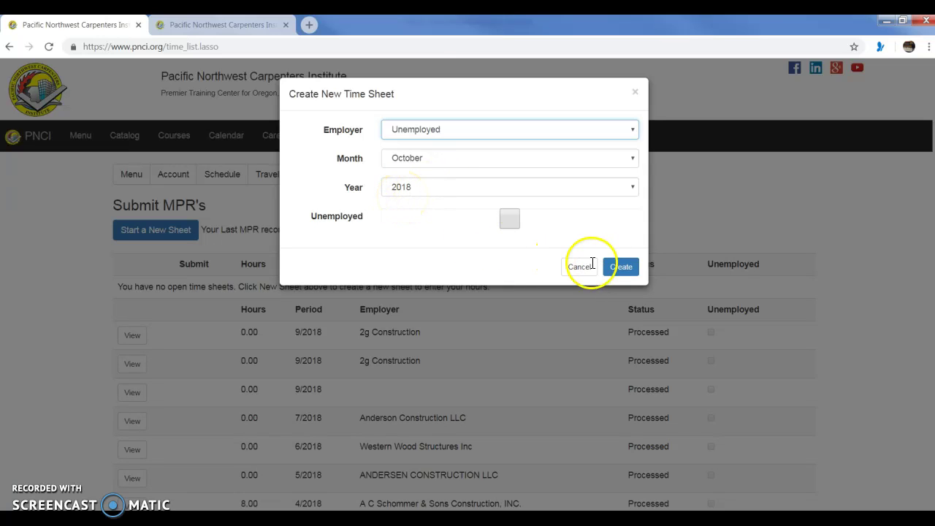
click(475, 133)
click(435, 157)
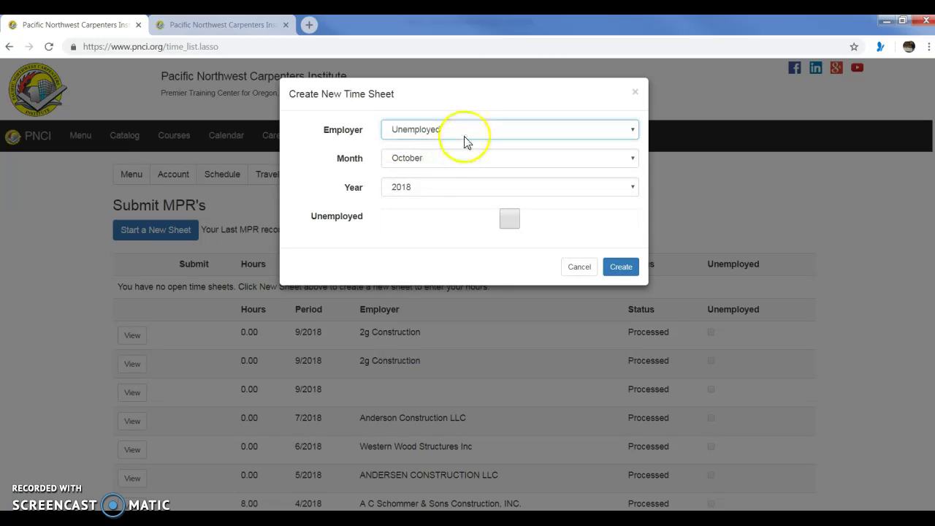
Set the employer to A C Schommer & Sons Construction, INC. and create the time sheet
click(468, 130)
click(446, 179)
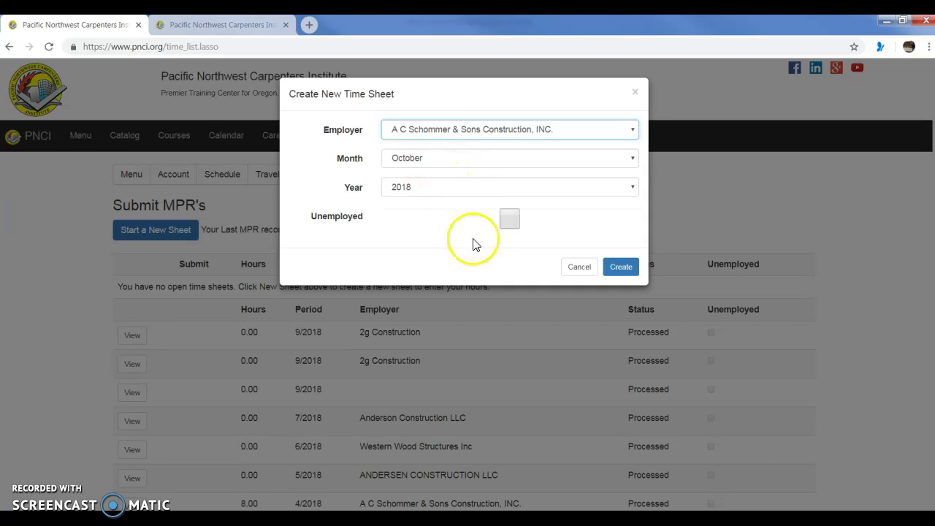
click(619, 269)
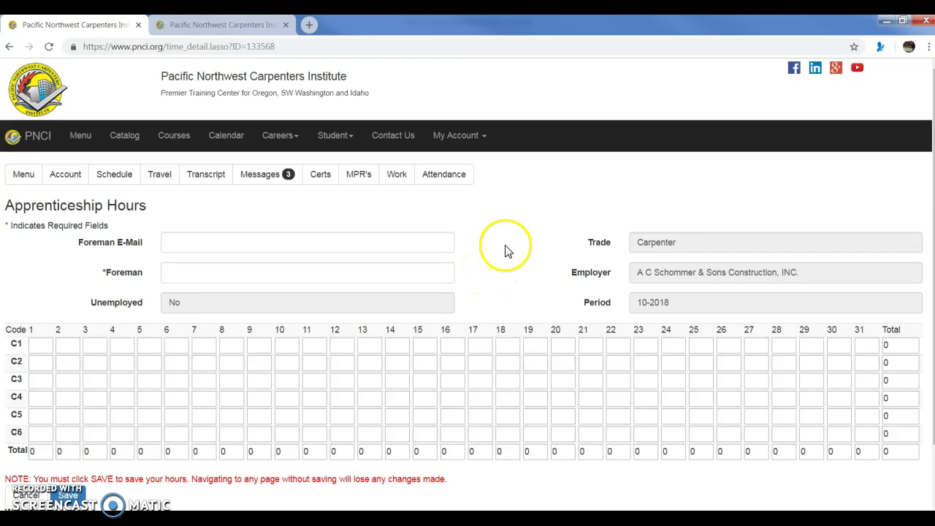
For day 3, enter 4 hours for C1, 2 for C3 and 2 for C6, and try to save the sheet
scroll(508, 250, down, 1)
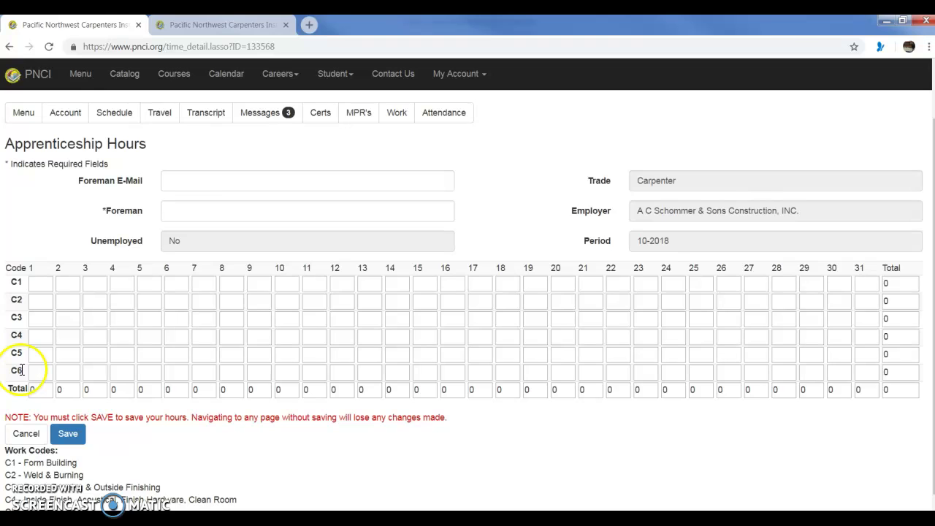
scroll(24, 371, down, 1)
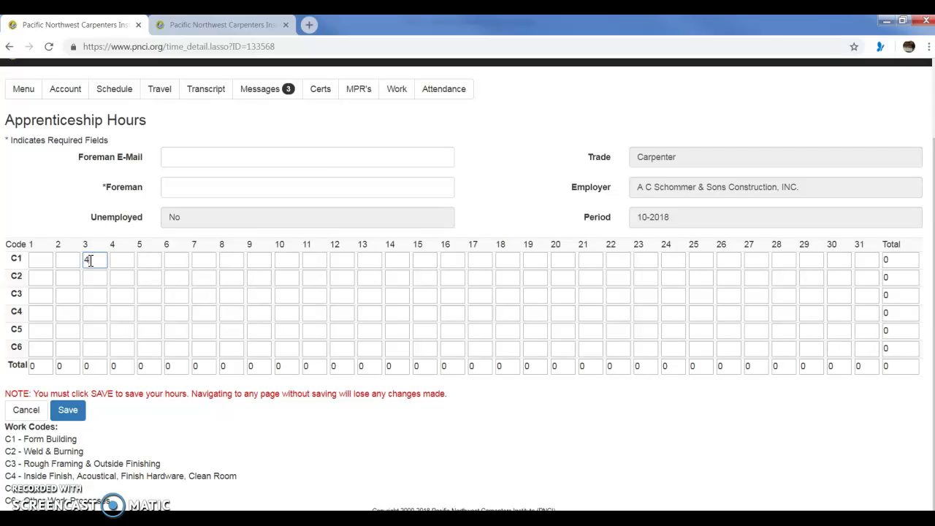
click(97, 296)
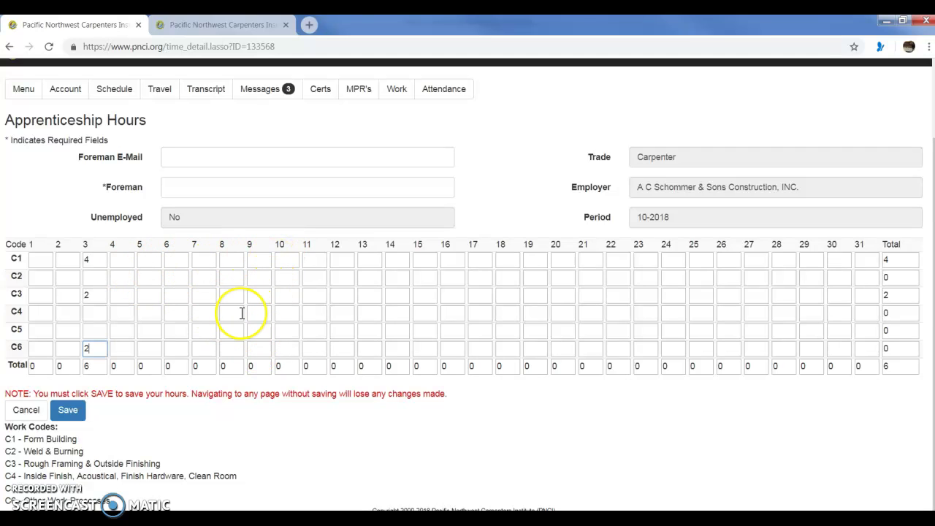
click(69, 413)
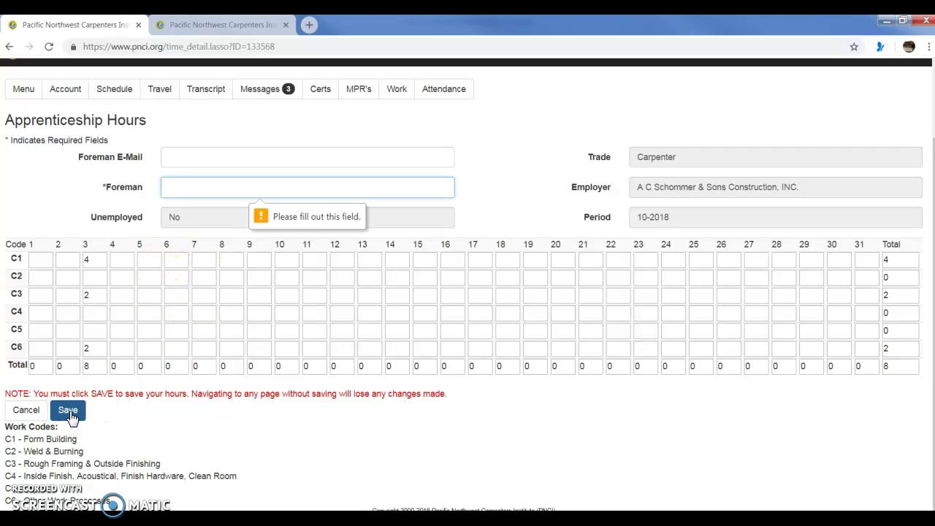
Enter the foreman's name, leave the foreman e-mail blank, and save the time sheet
click(184, 189)
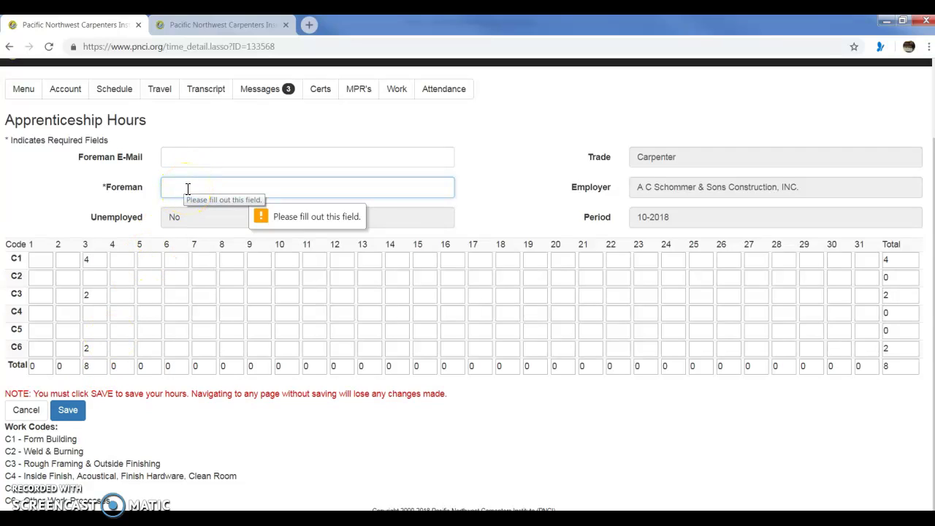
text(john)
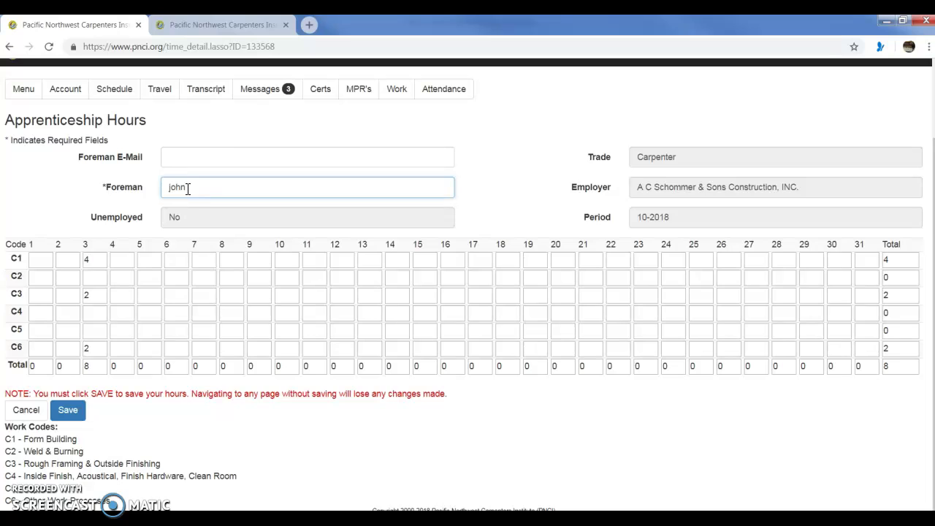
click(199, 155)
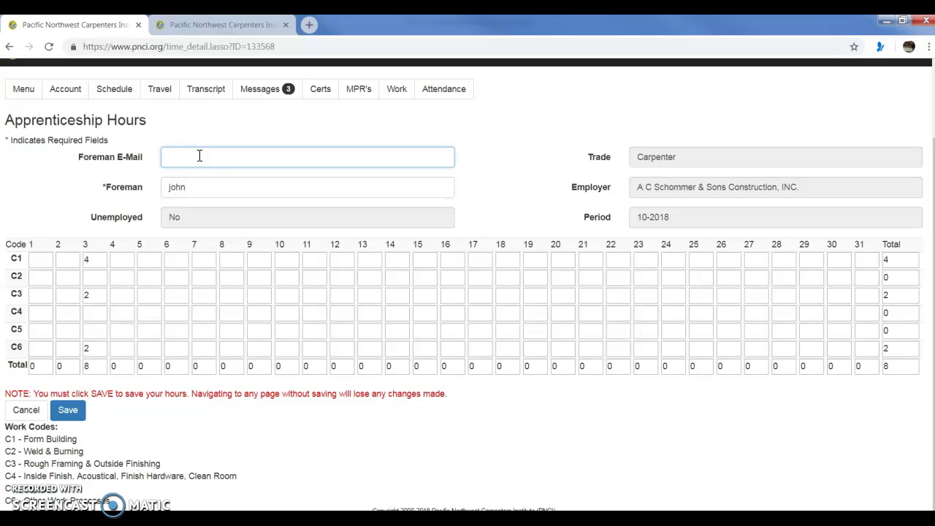
drag(67, 394, 65, 411)
click(66, 413)
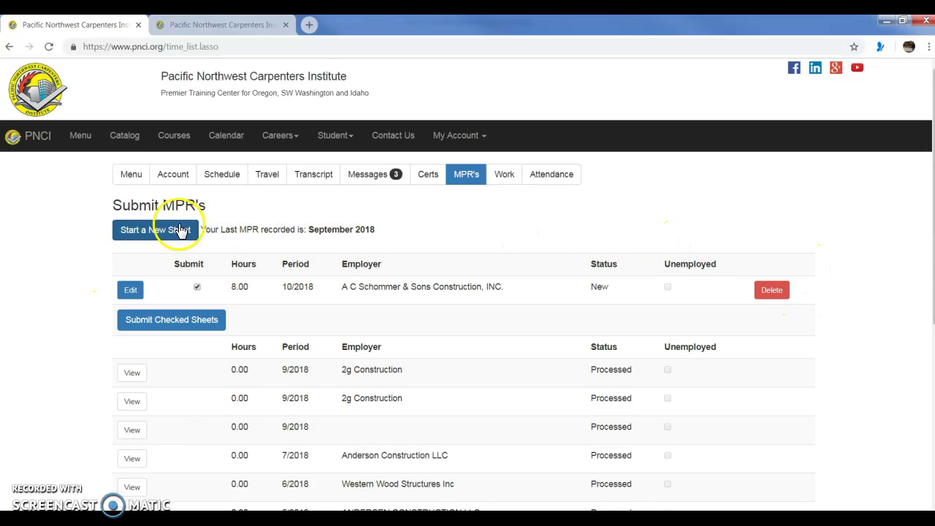
Unmark the 10/2018 time sheet for submission and mark it again
click(135, 290)
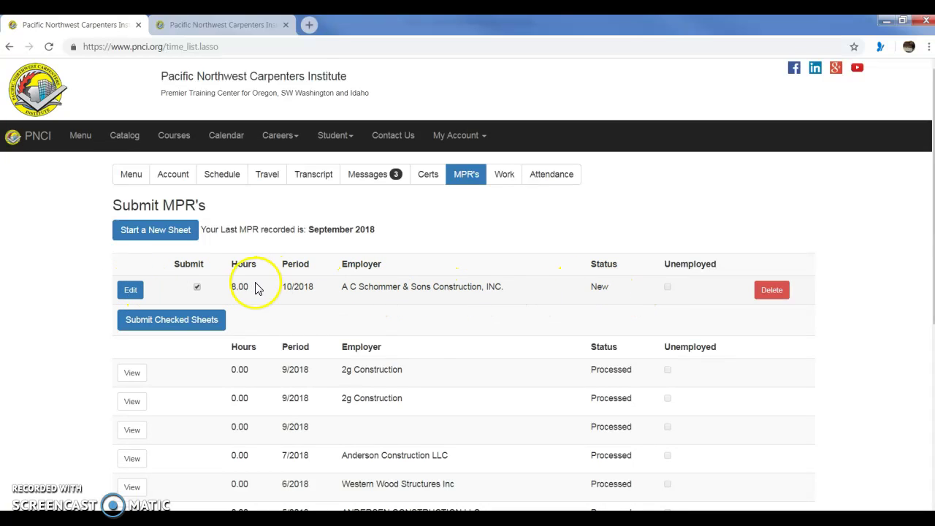
click(195, 287)
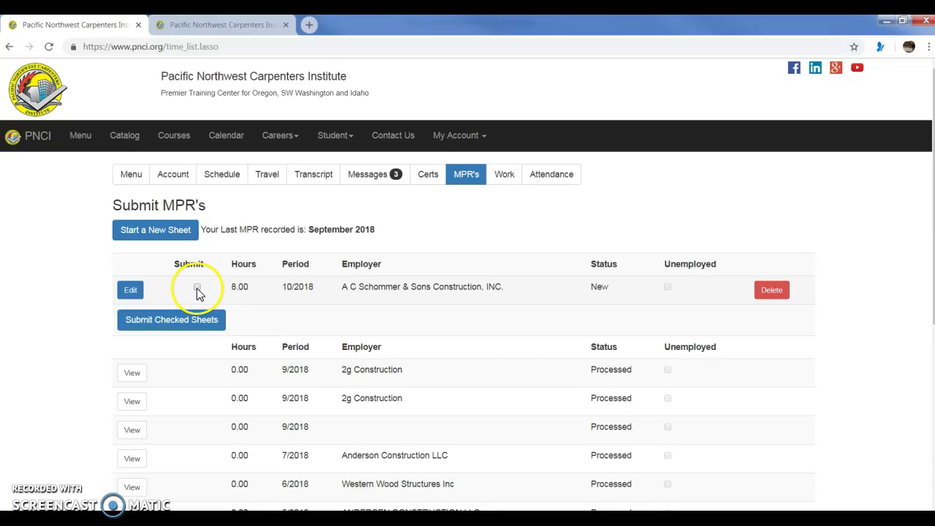
click(197, 288)
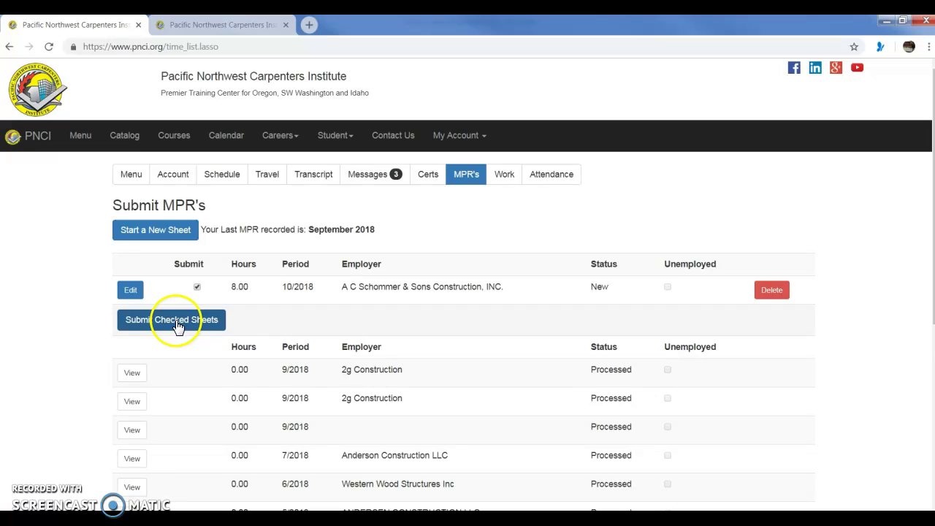
Reopen the 10/2018 time sheet for editing and clear the day 3 hours for C1, C3 and C6
click(133, 295)
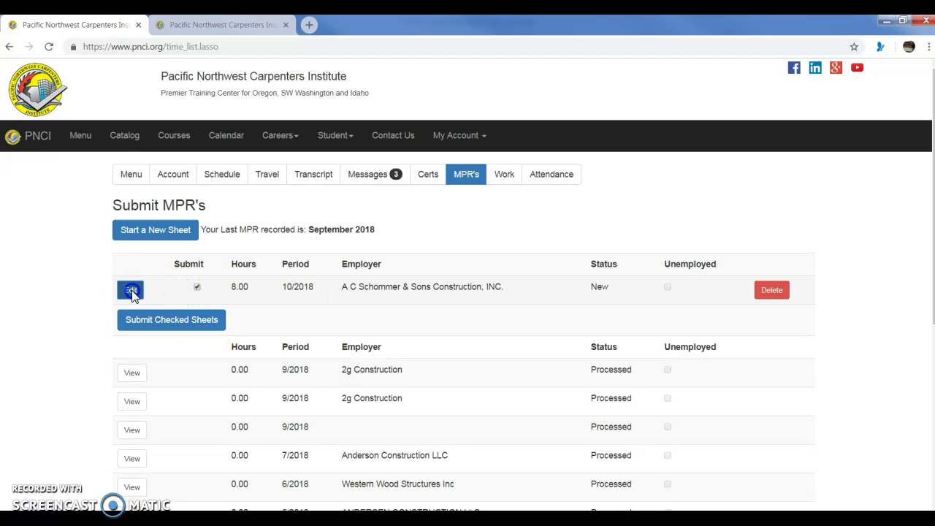
click(199, 277)
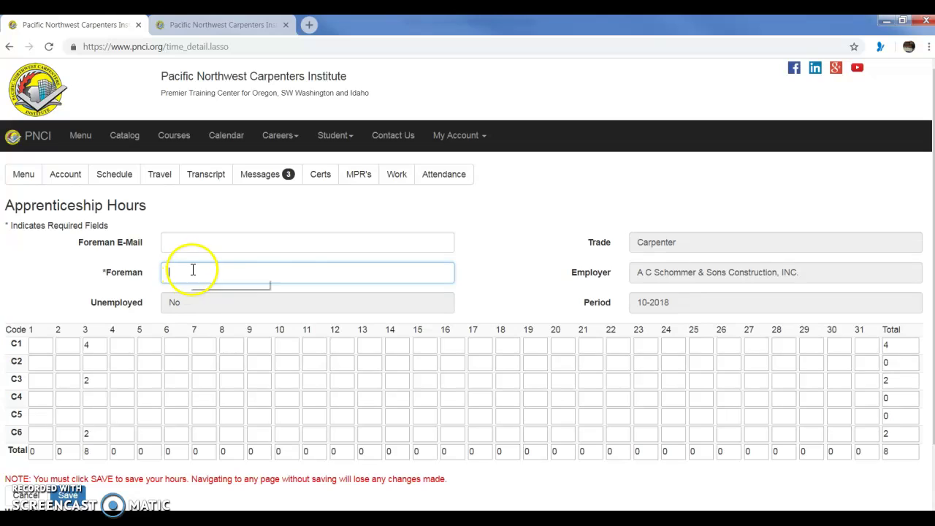
click(827, 272)
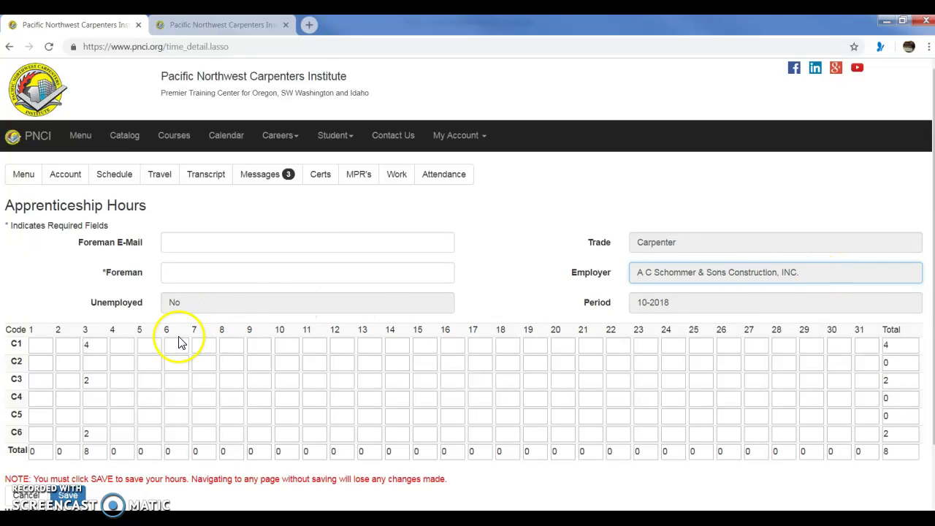
click(100, 432)
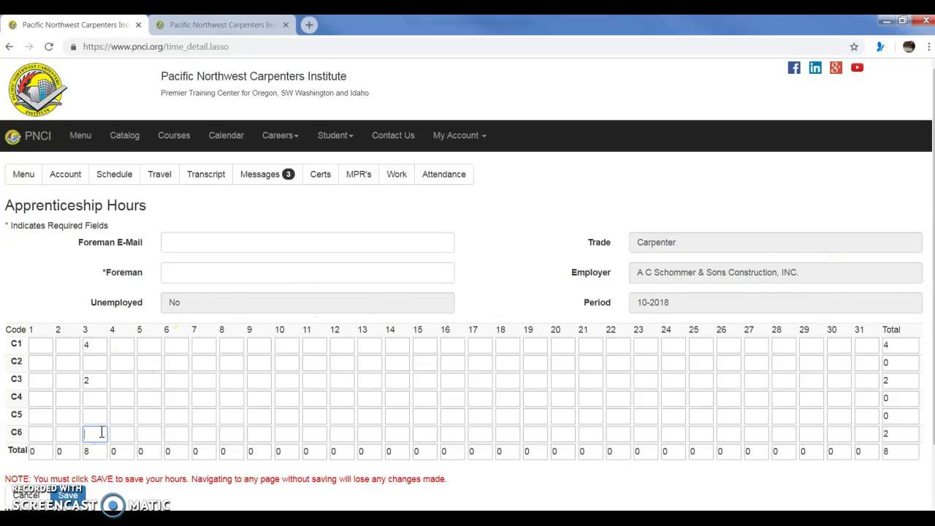
click(91, 382)
click(93, 345)
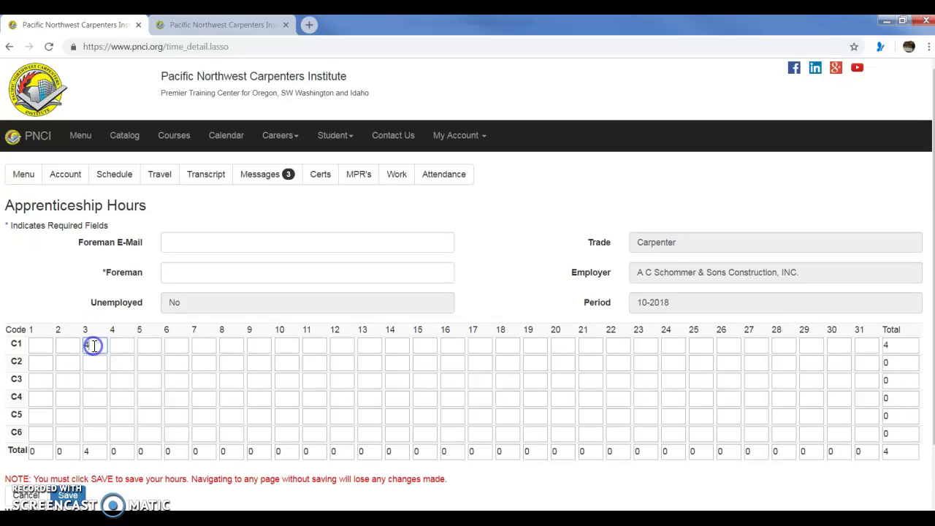
Save the time sheet with the foreman's name filled in and submit the checked 10/2018 sheet
click(185, 276)
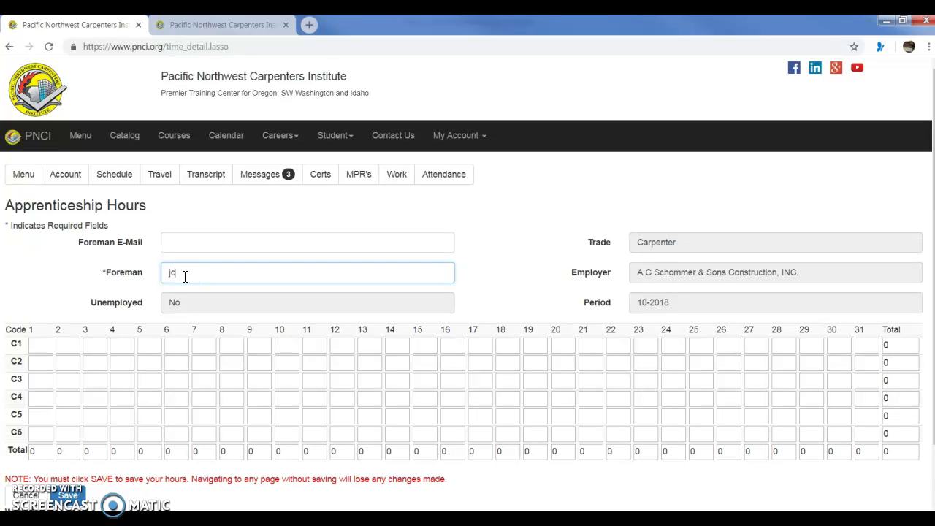
click(68, 496)
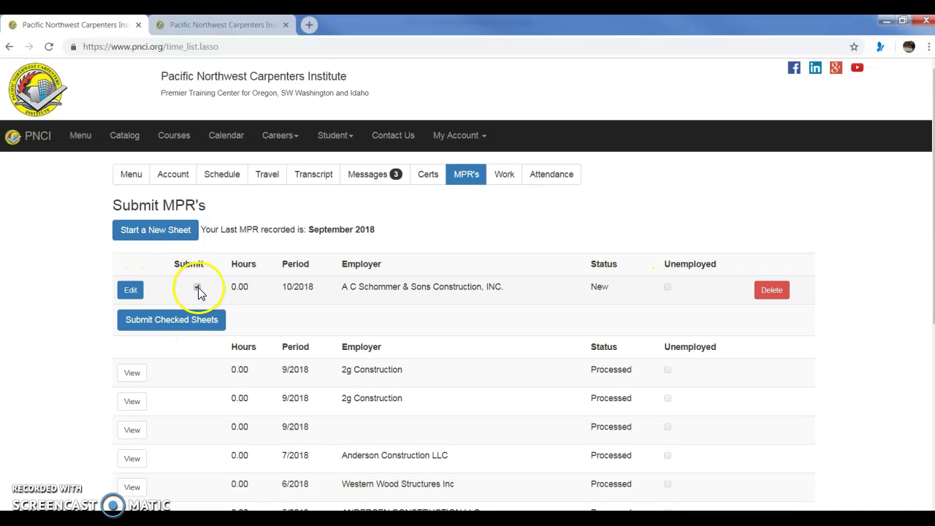
click(174, 323)
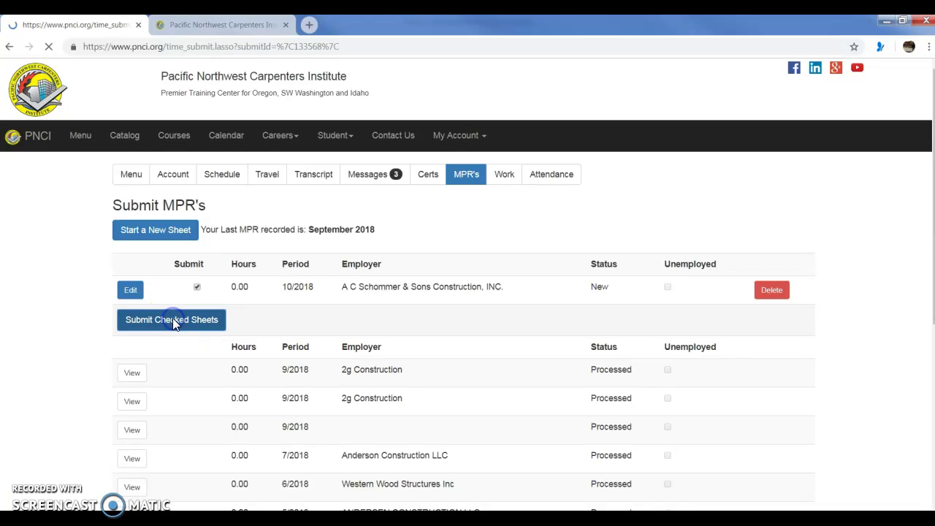